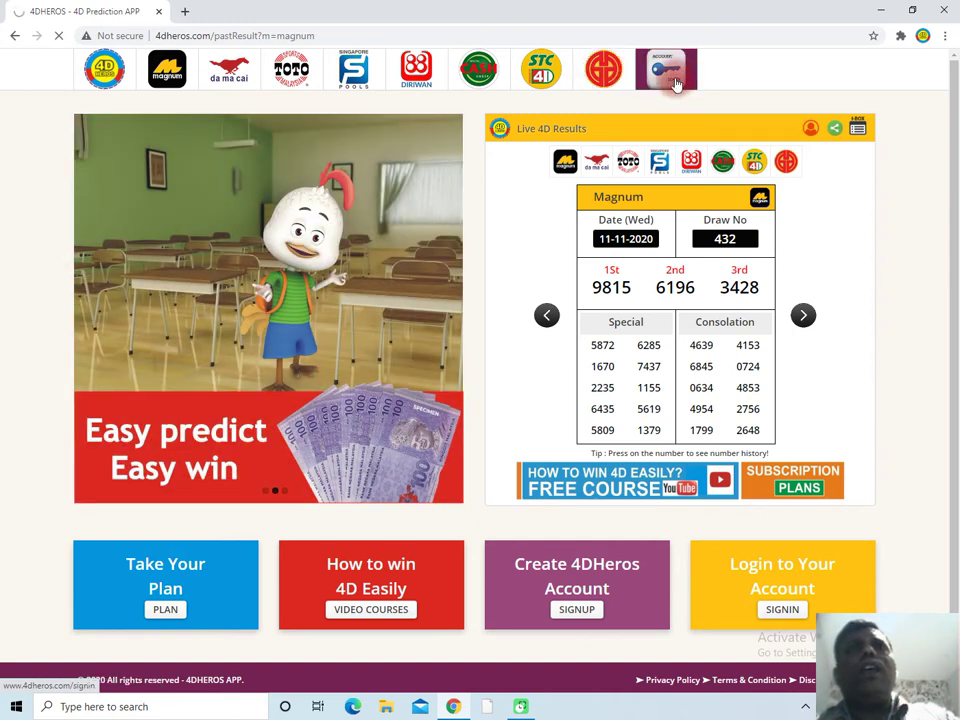
# Sign in to the account with the saved e-mail and password, dismissing the promotional pop-ups.
pyautogui.click(676, 84)
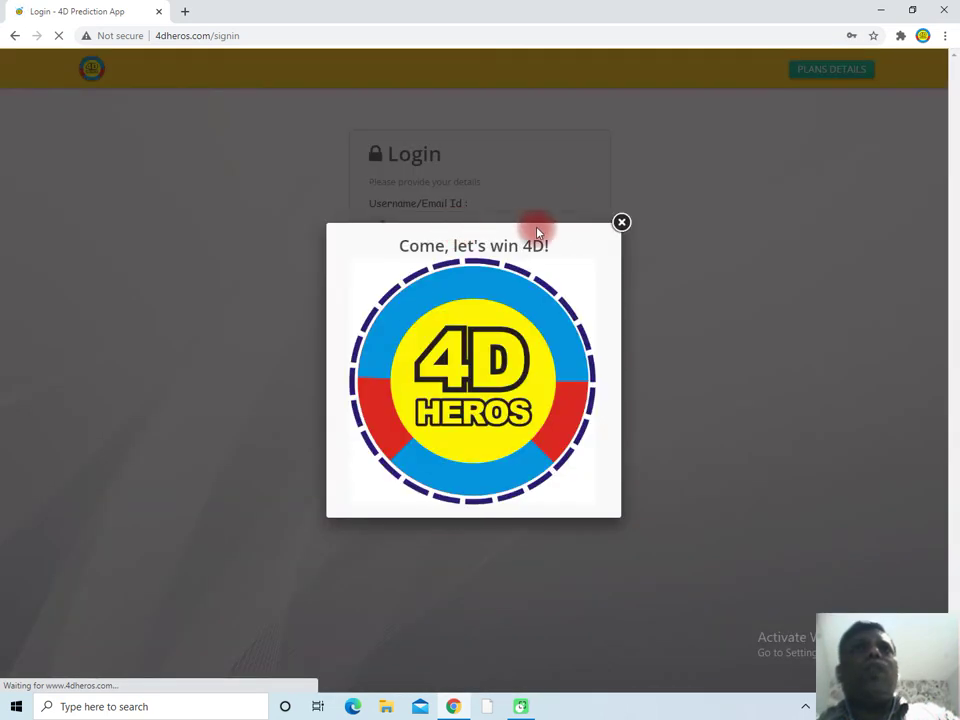
pyautogui.click(622, 222)
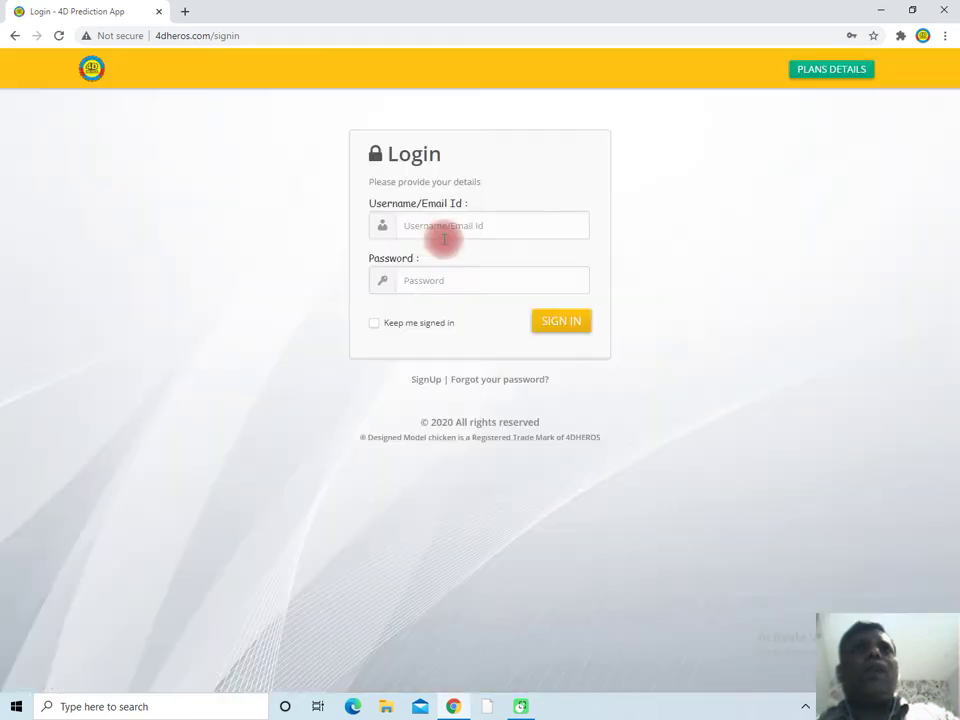
pyautogui.click(440, 230)
pyautogui.click(452, 258)
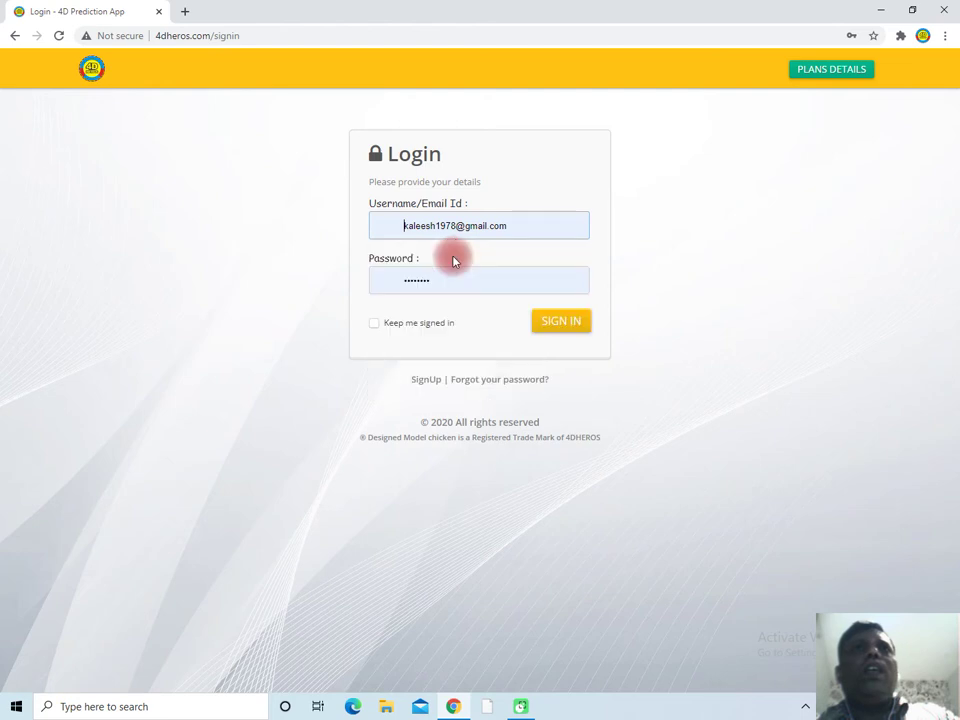
pyautogui.click(572, 326)
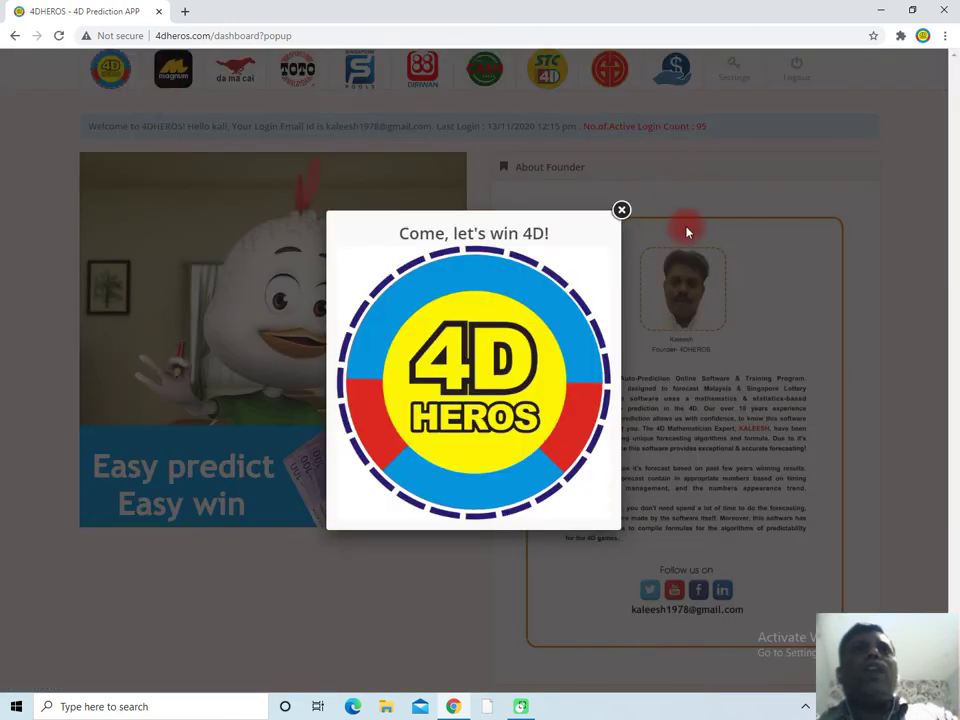
pyautogui.click(660, 210)
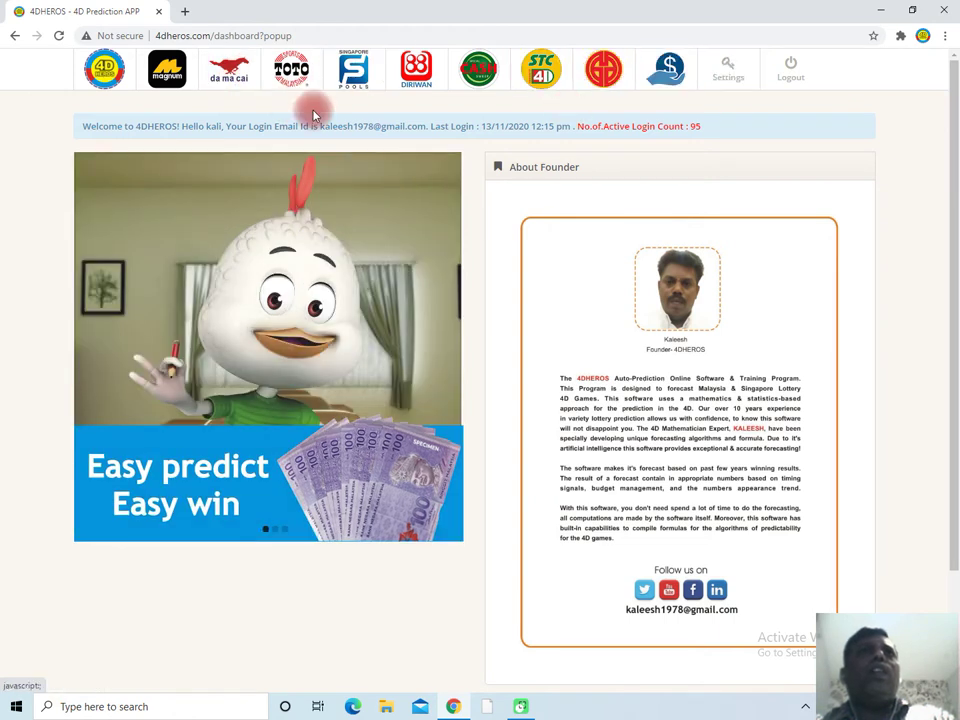
# Open the Multicode Report for Magnum.
pyautogui.click(174, 77)
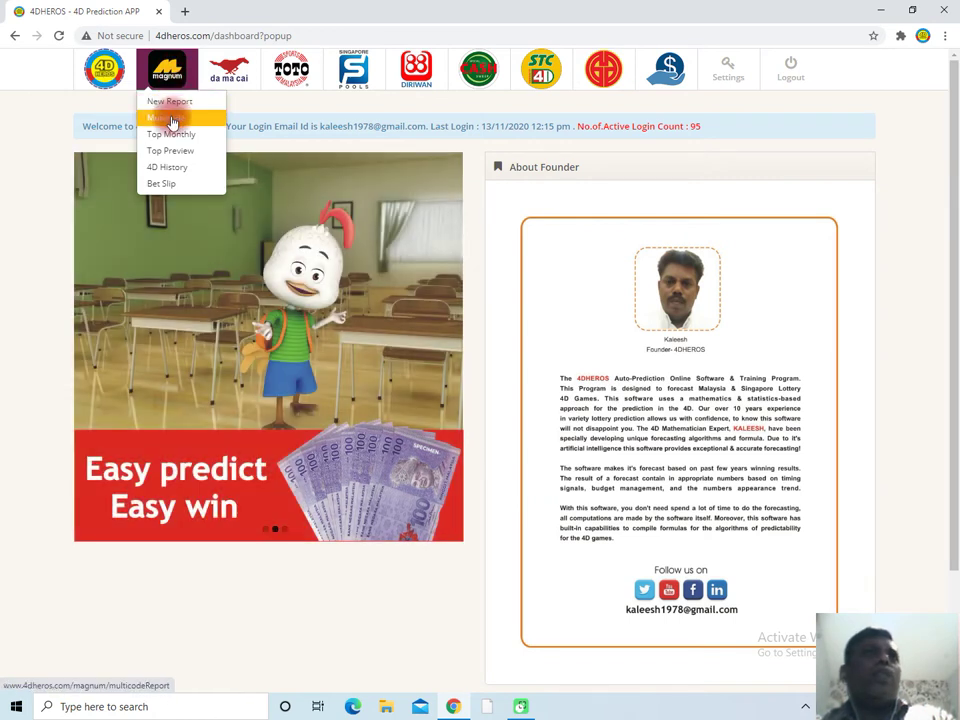
pyautogui.click(169, 101)
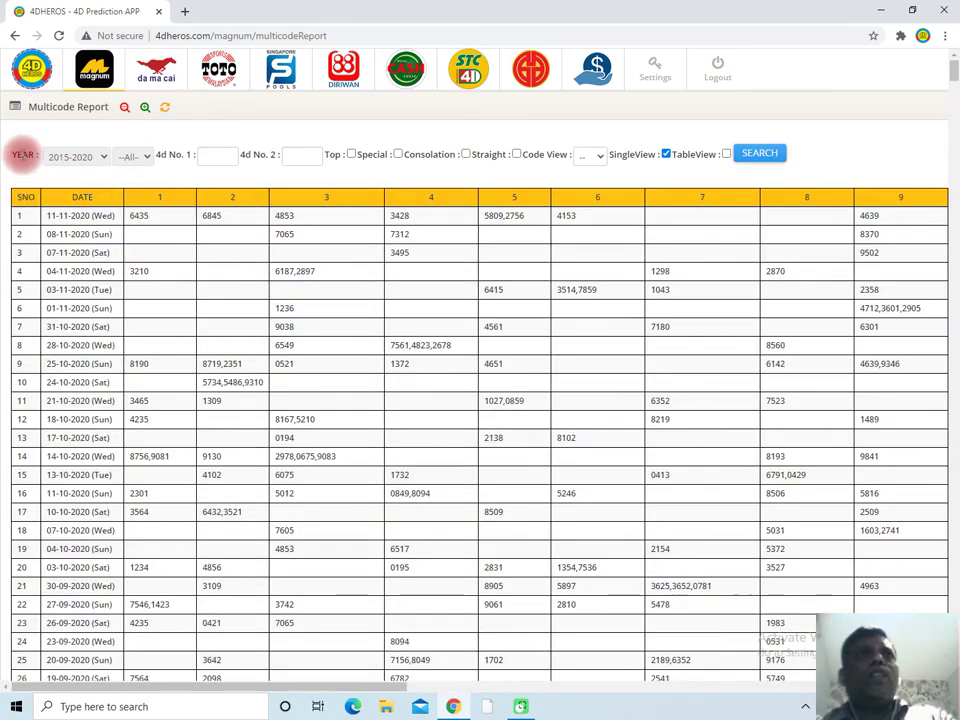
# Bring up the master tables, look through the number groups of 210 UP & DOWN, and close them.
pyautogui.click(15, 110)
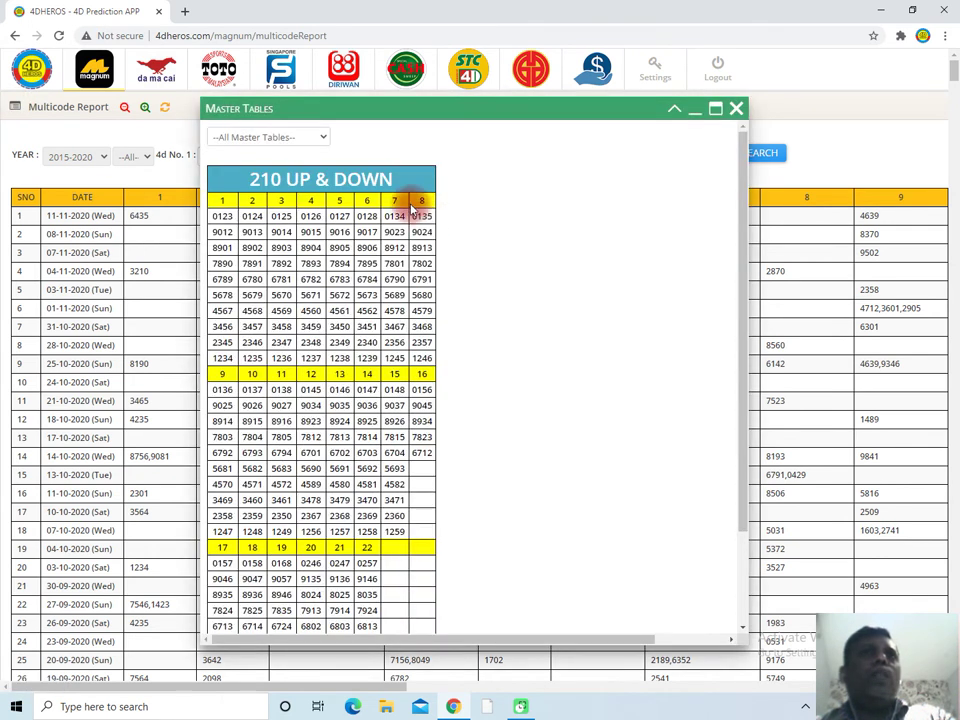
pyautogui.scroll(-2, 545, 366)
pyautogui.scroll(2, 542, 370)
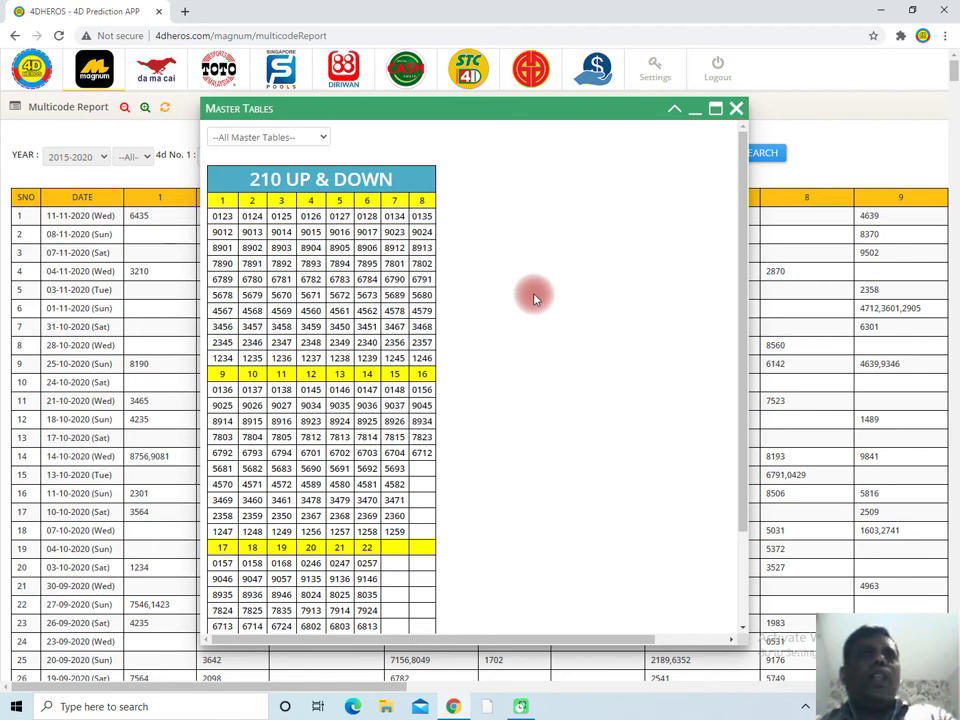
pyautogui.scroll(-1, 534, 298)
pyautogui.scroll(1, 534, 298)
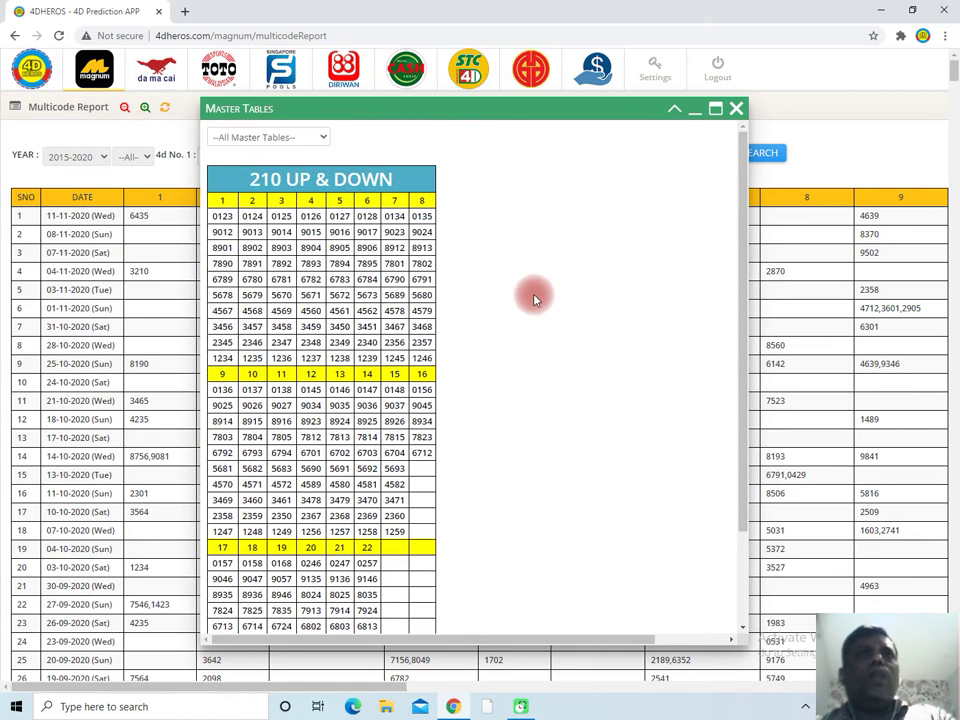
pyautogui.scroll(-3, 534, 300)
pyautogui.scroll(3, 534, 306)
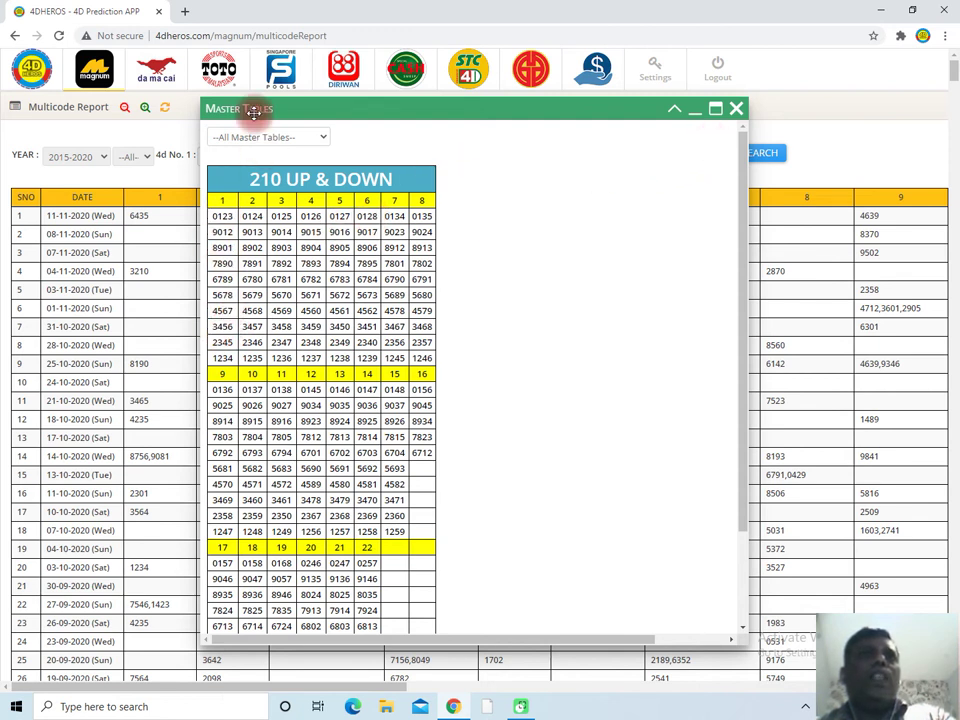
pyautogui.moveTo(256, 110); pyautogui.dragTo(274, 79)
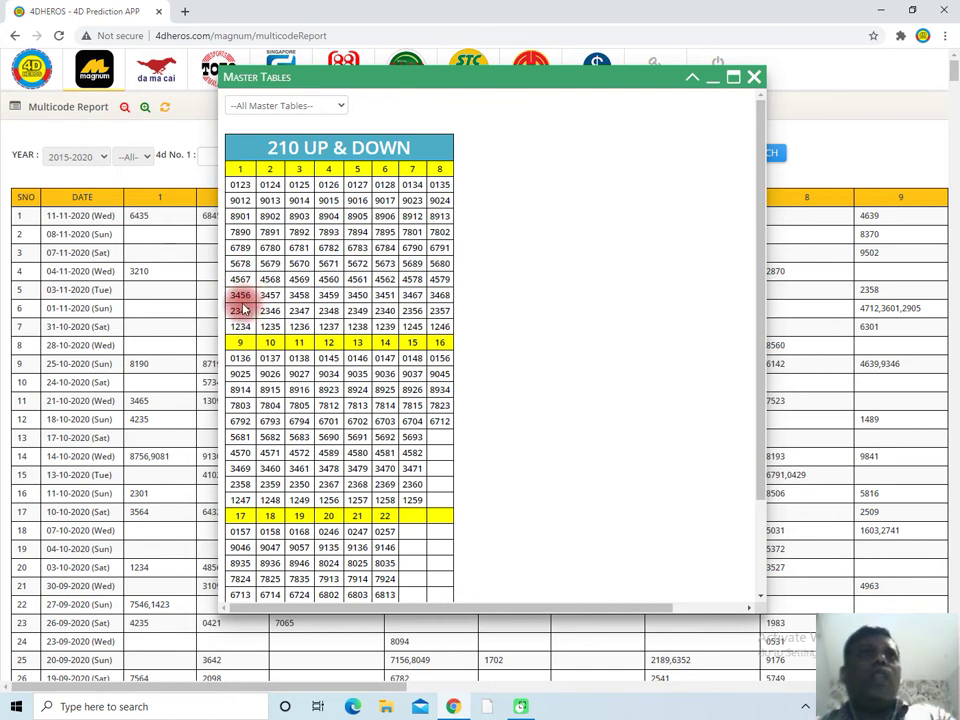
pyautogui.click(753, 79)
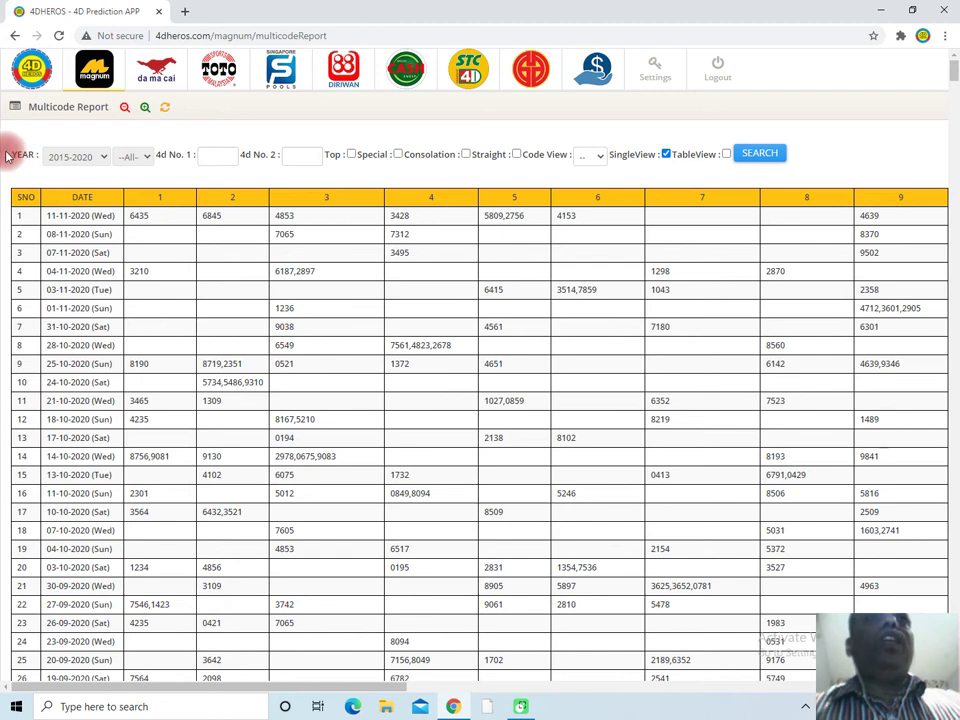
# Check the available year ranges and look across all the report's group columns up to 22.
pyautogui.click(79, 158)
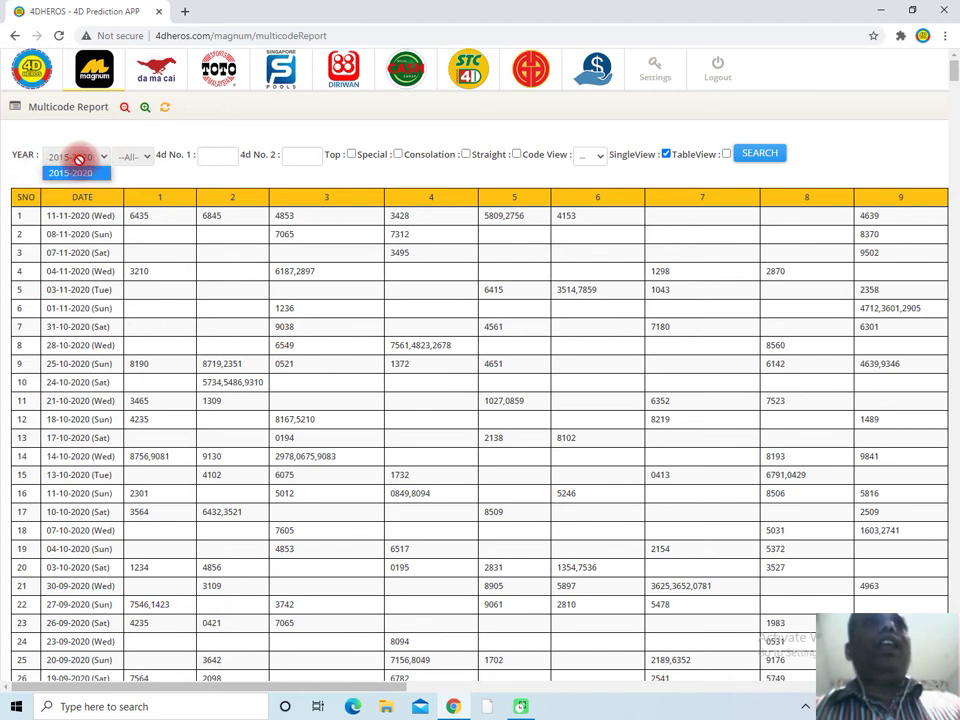
pyautogui.click(79, 158)
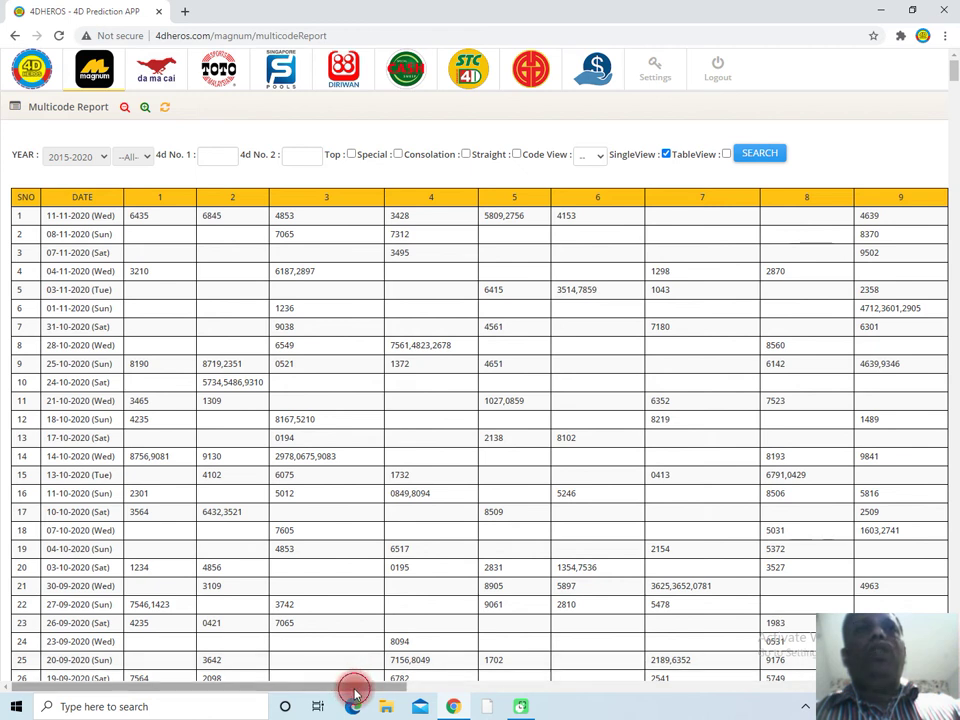
pyautogui.click(553, 687)
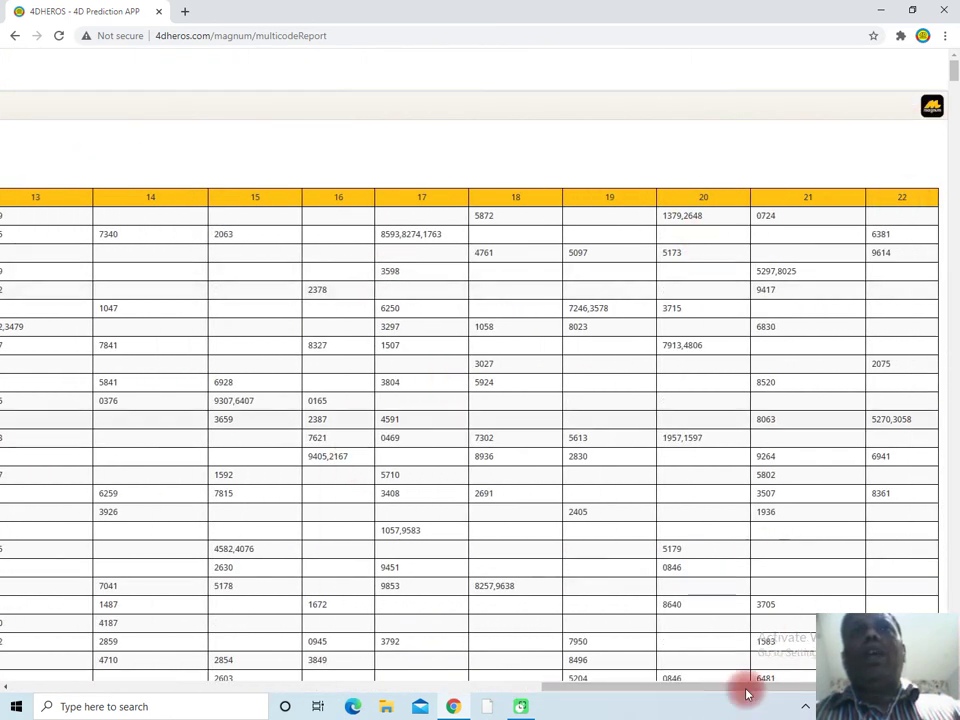
pyautogui.moveTo(598, 686); pyautogui.dragTo(107, 683)
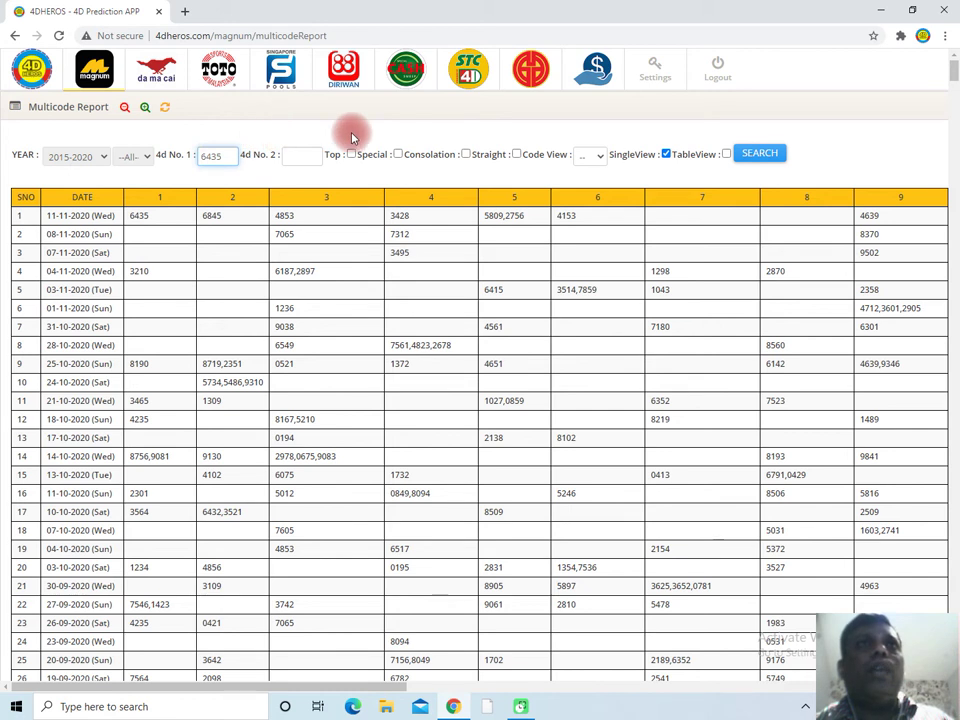
# Search the Multicode Report for 6435 as the first 4D number.
pyautogui.click(760, 155)
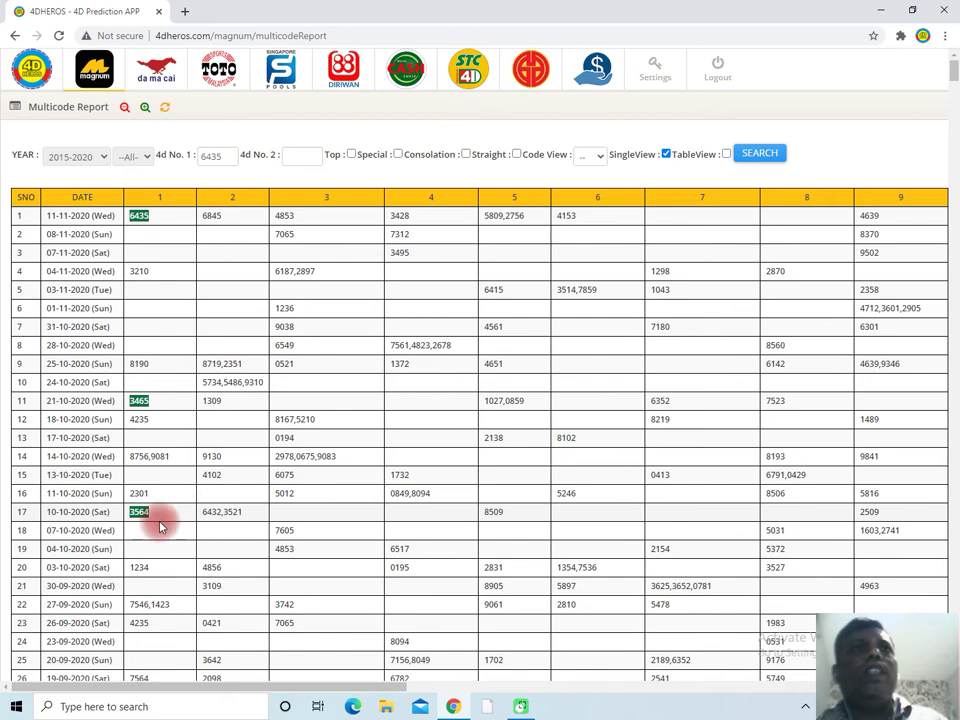
pyautogui.click(232, 156)
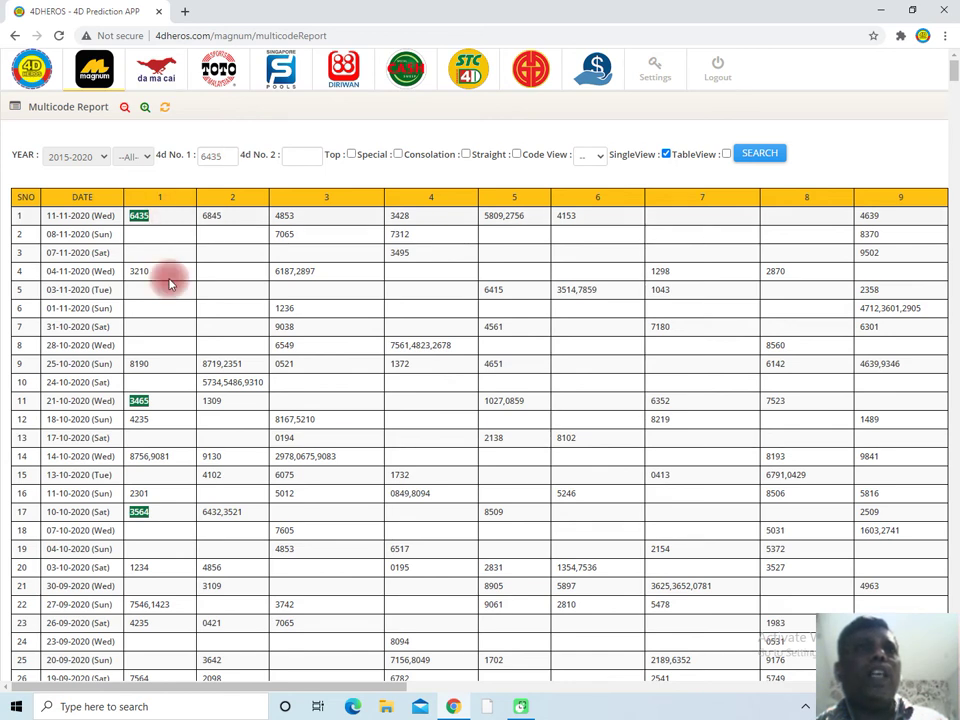
# Review the highlighted matches of 6435 in column 1, going back through the 2019 draws.
pyautogui.scroll(-10, 183, 396)
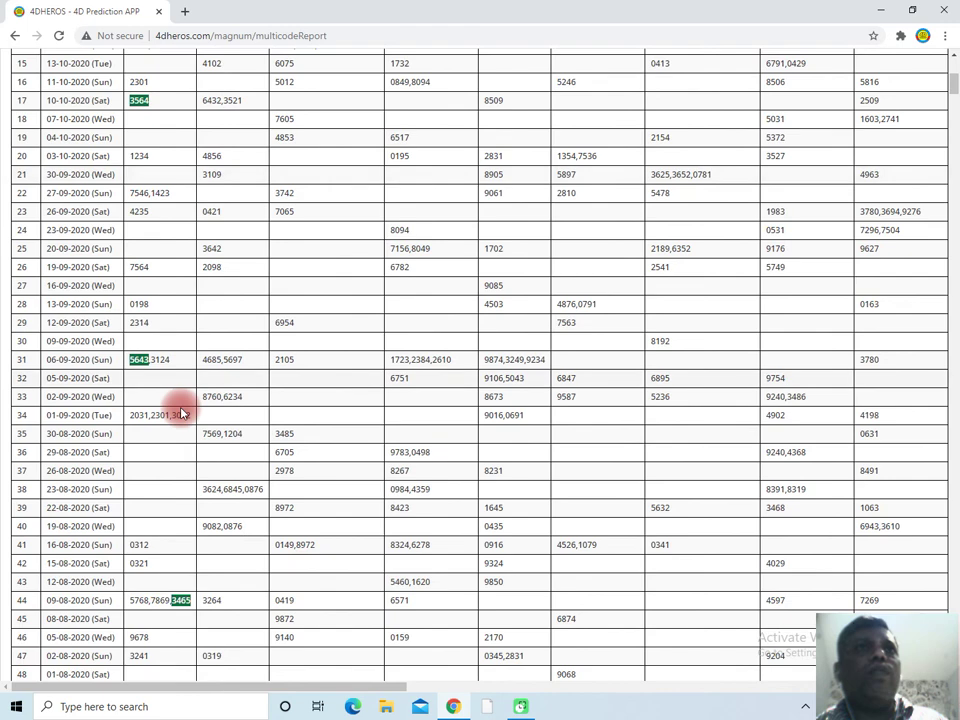
pyautogui.scroll(-10, 186, 393)
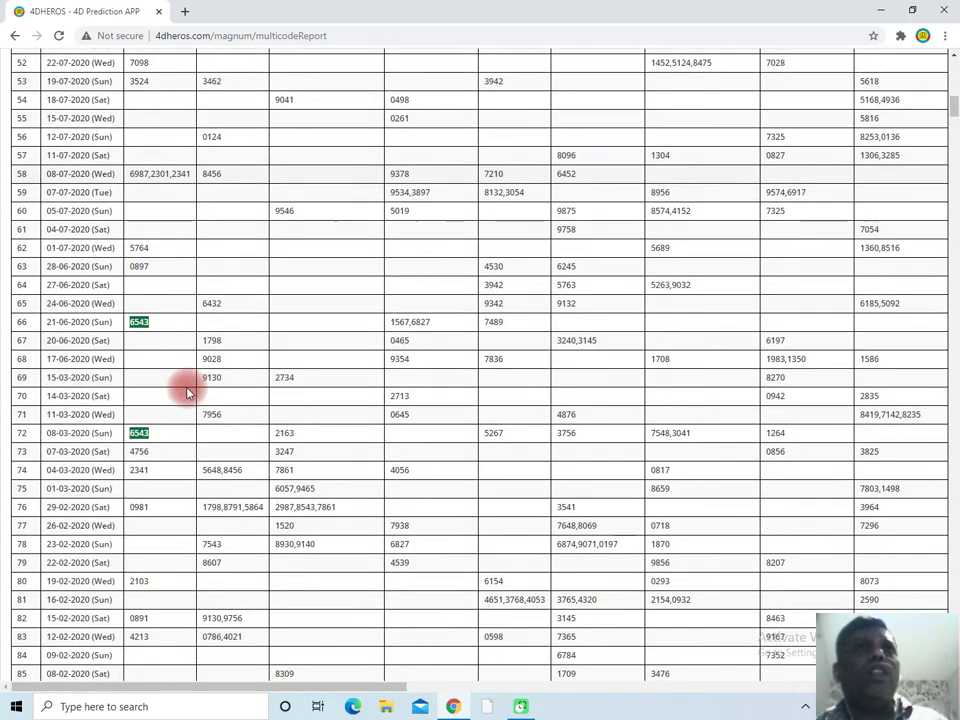
pyautogui.scroll(-12, 185, 396)
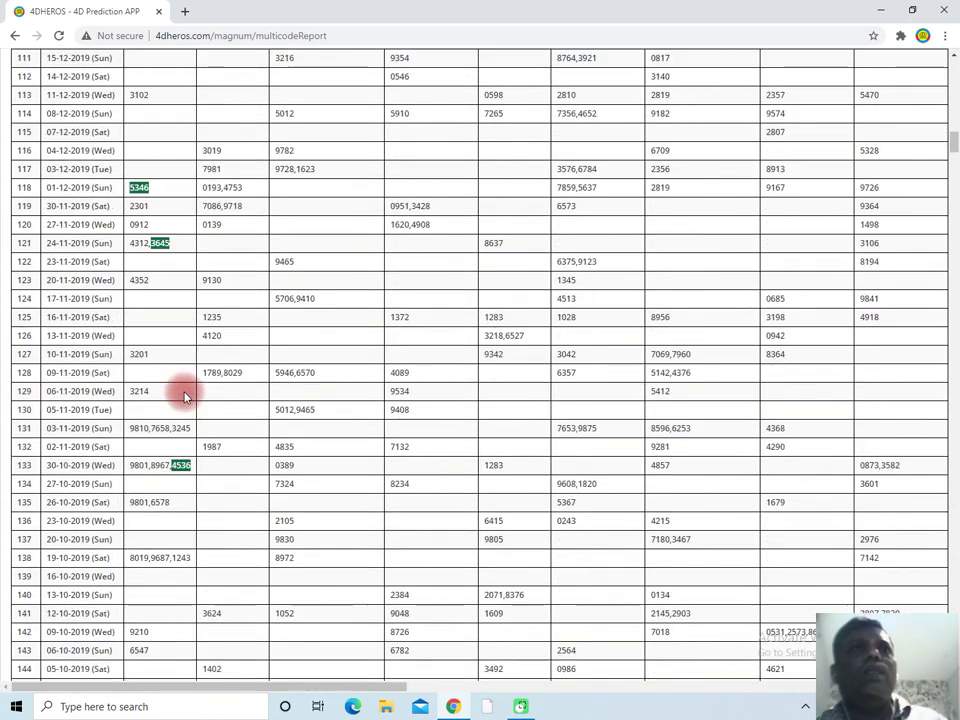
pyautogui.scroll(-4, 188, 397)
pyautogui.scroll(14, 190, 396)
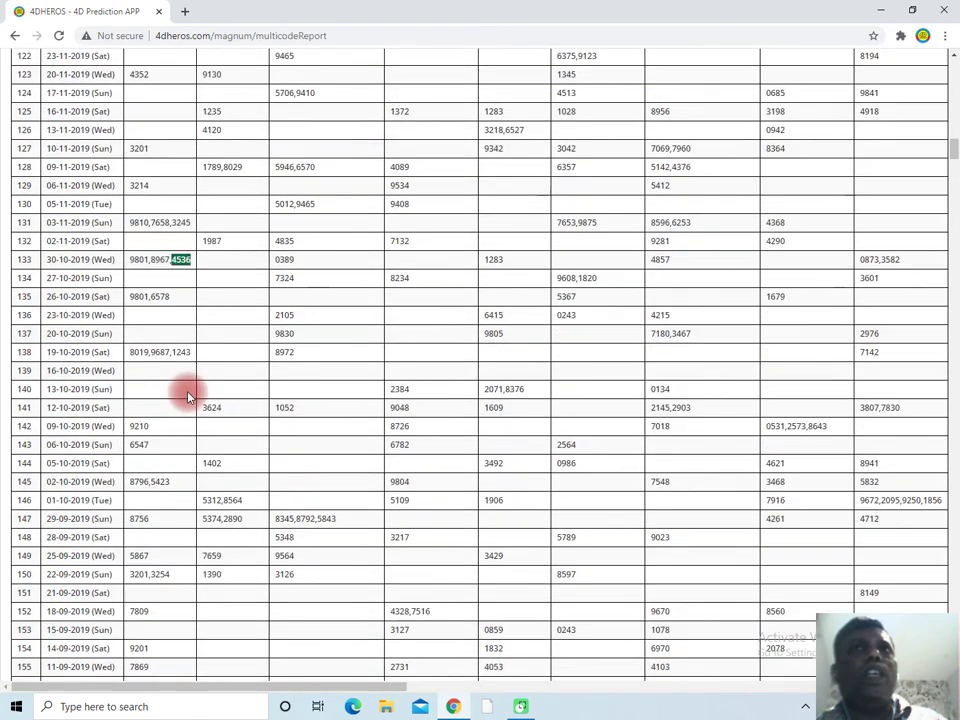
pyautogui.scroll(18, 190, 396)
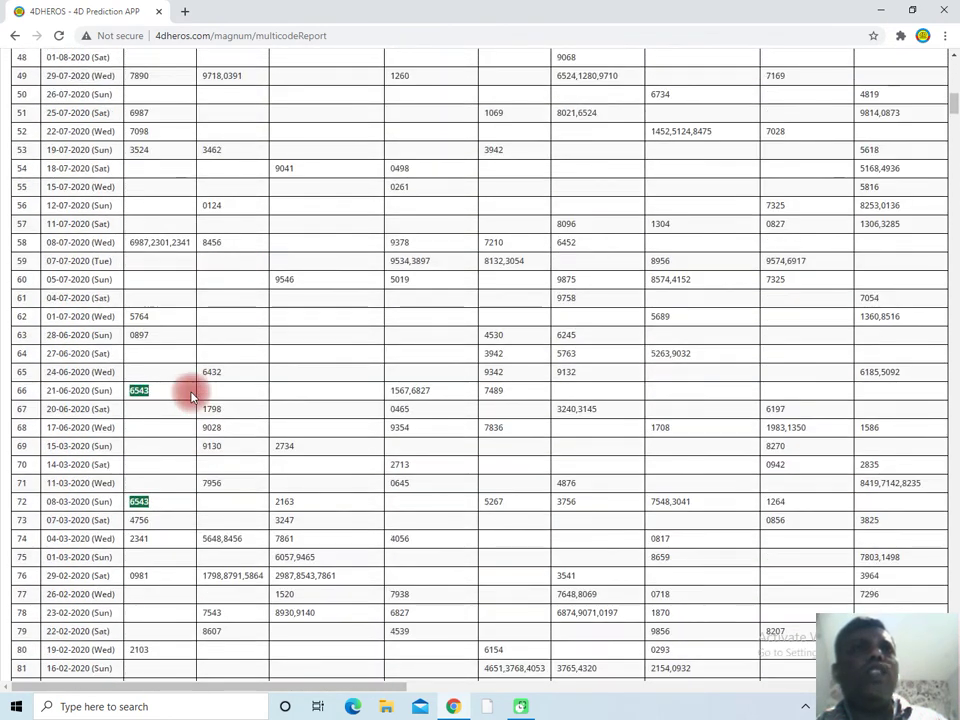
pyautogui.scroll(5, 192, 396)
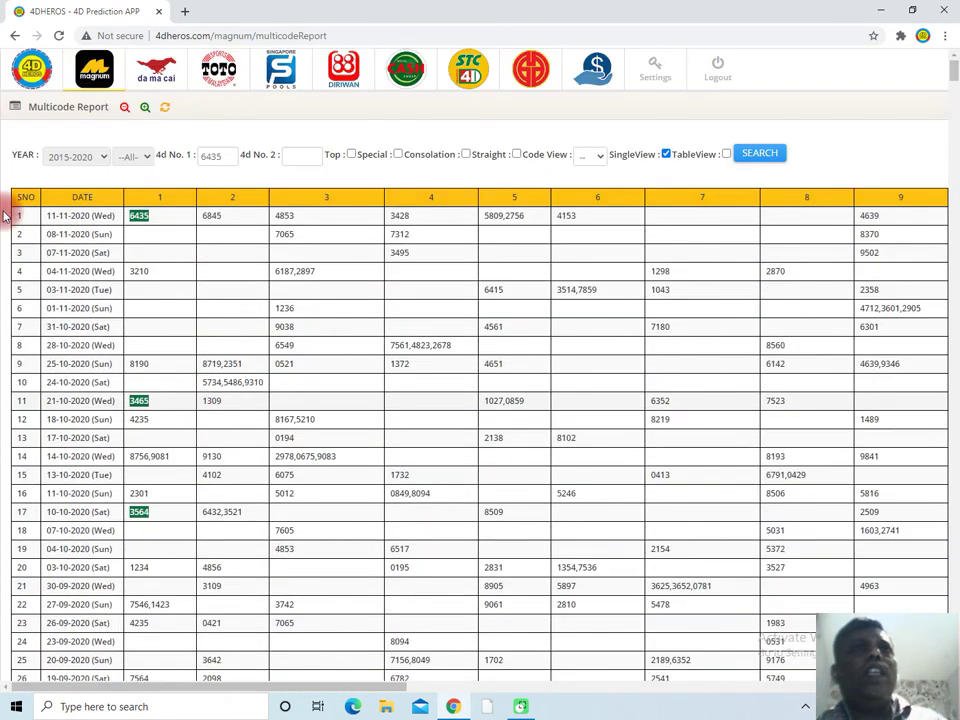
# Compare the dates and spacing of the highlighted column 1 matches in the draws from November to August 2020.
pyautogui.scroll(-1, 230, 378)
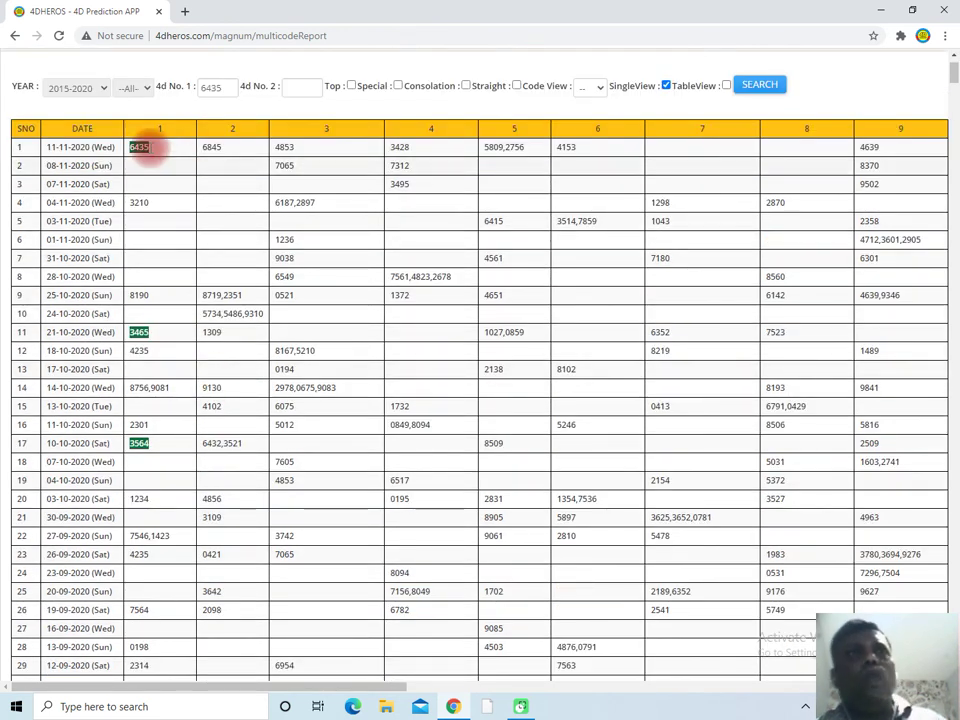
pyautogui.doubleClick(160, 147)
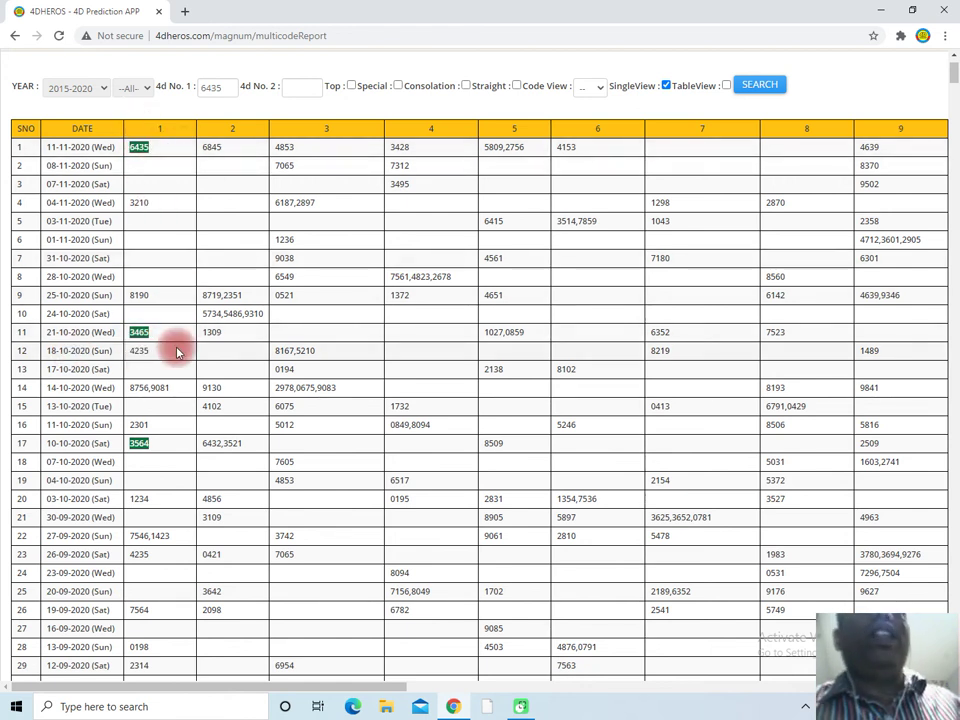
pyautogui.scroll(-3, 175, 349)
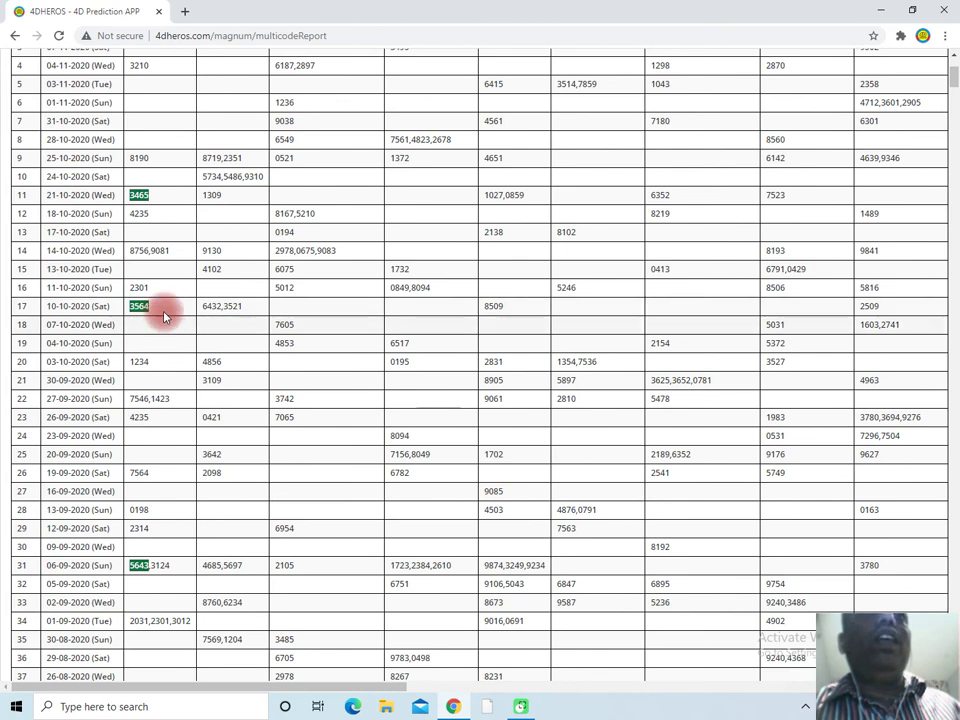
pyautogui.scroll(3, 168, 280)
pyautogui.scroll(-3, 183, 252)
pyautogui.scroll(-4, 185, 258)
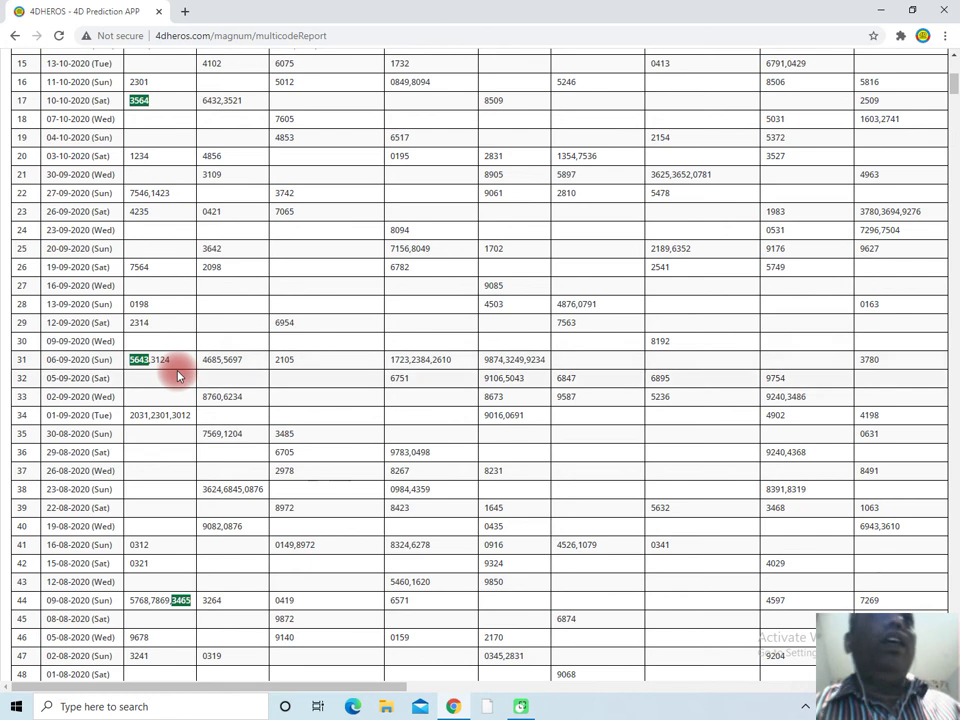
pyautogui.scroll(3, 198, 392)
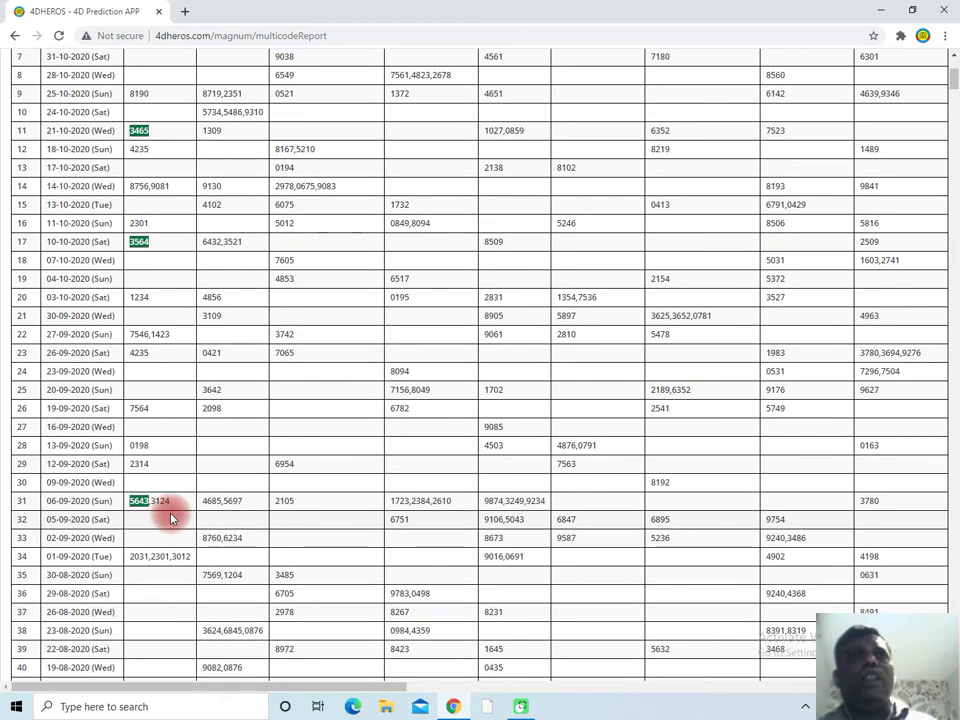
pyautogui.scroll(3, 171, 500)
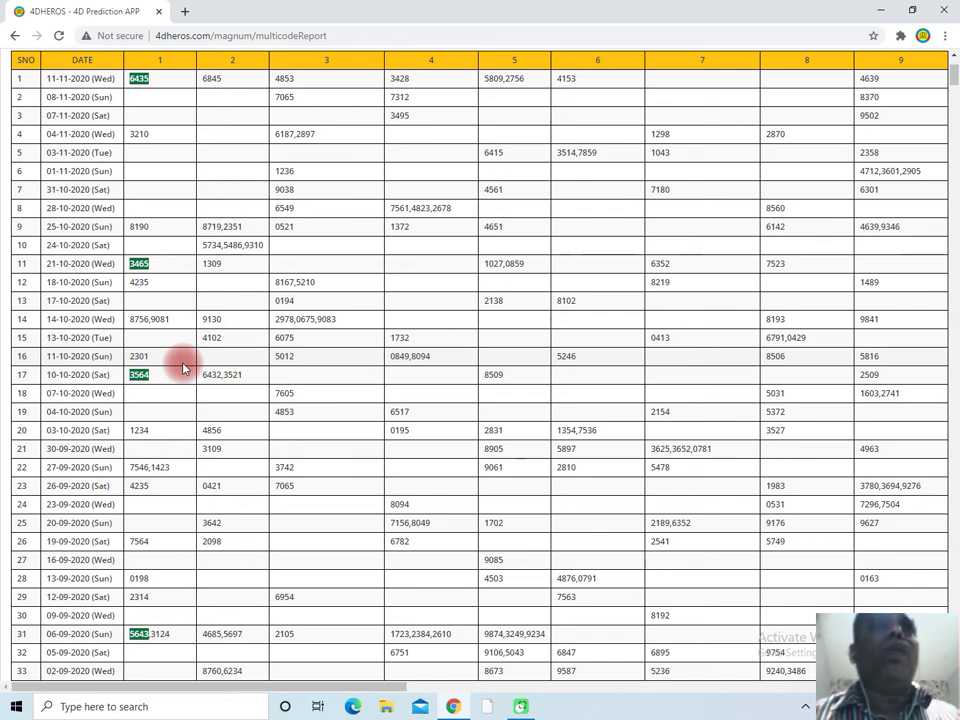
pyautogui.scroll(-2, 216, 454)
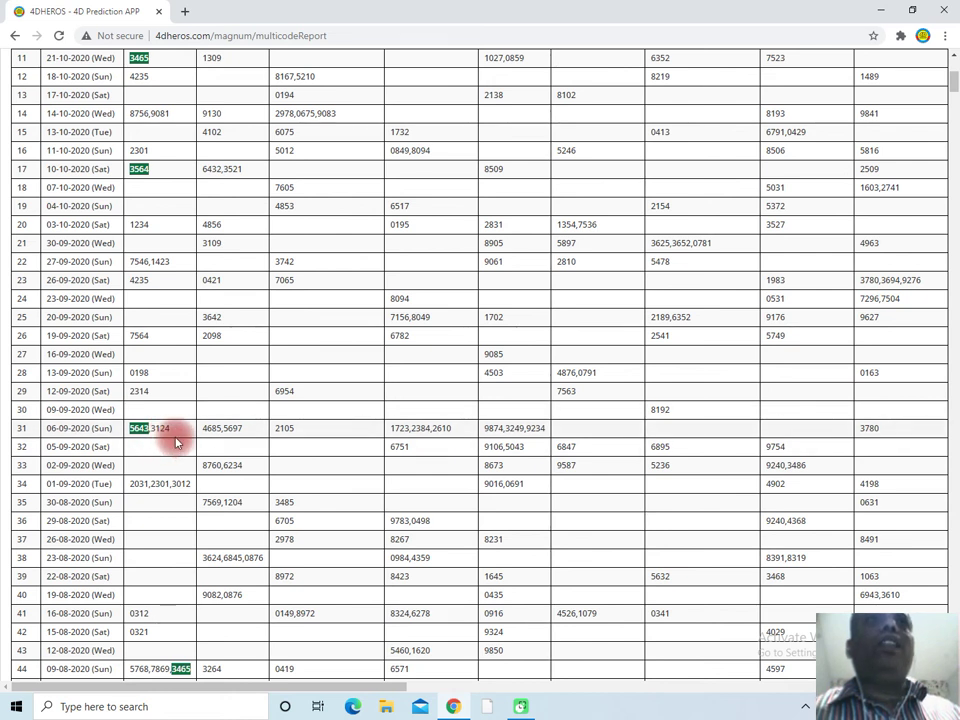
pyautogui.scroll(2, 164, 317)
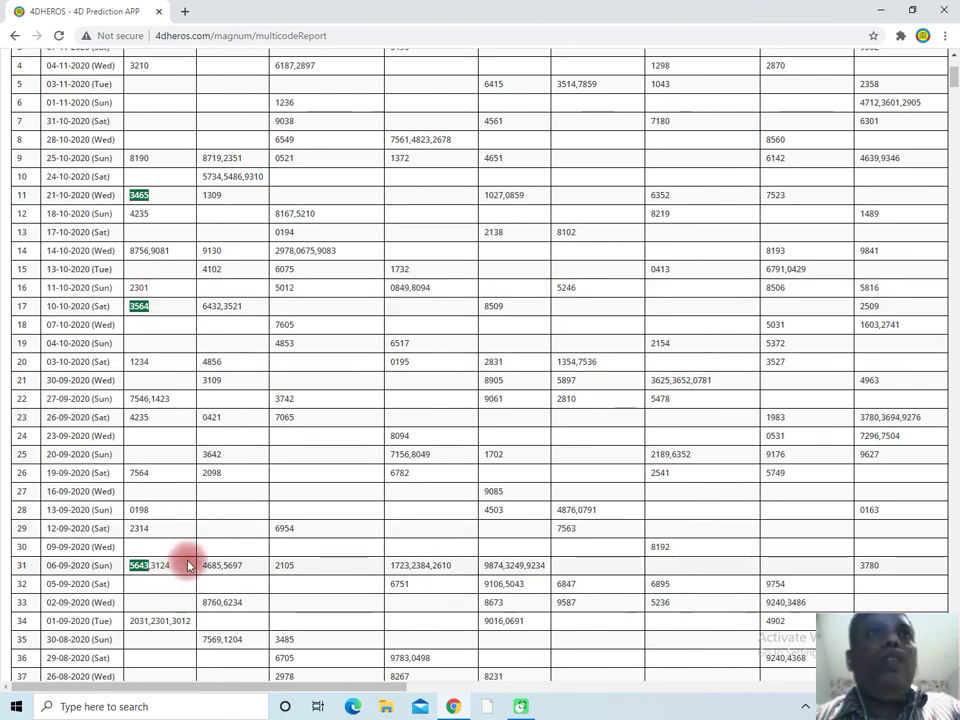
# Check group 1 of the 210 UP & DOWN master table and close the master tables.
pyautogui.scroll(3, 50, 125)
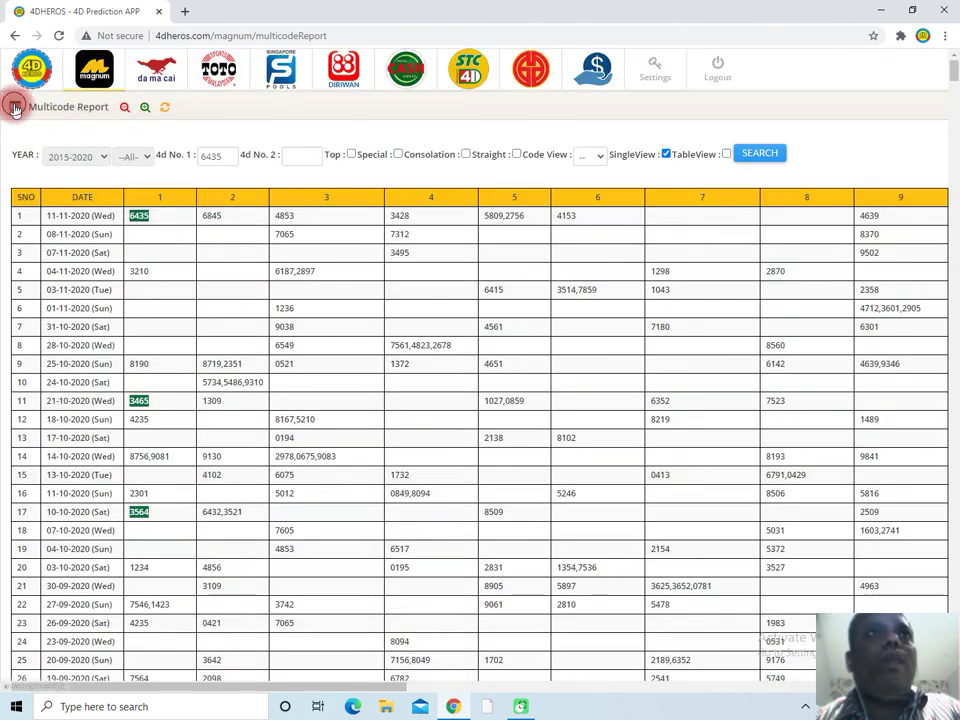
pyautogui.click(82, 140)
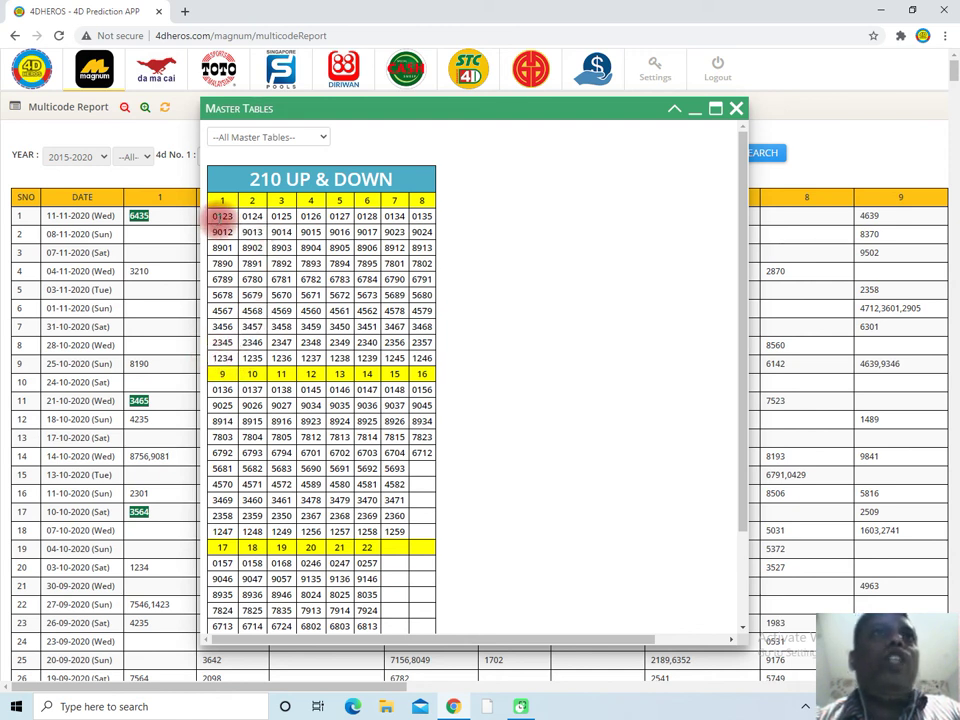
pyautogui.click(736, 110)
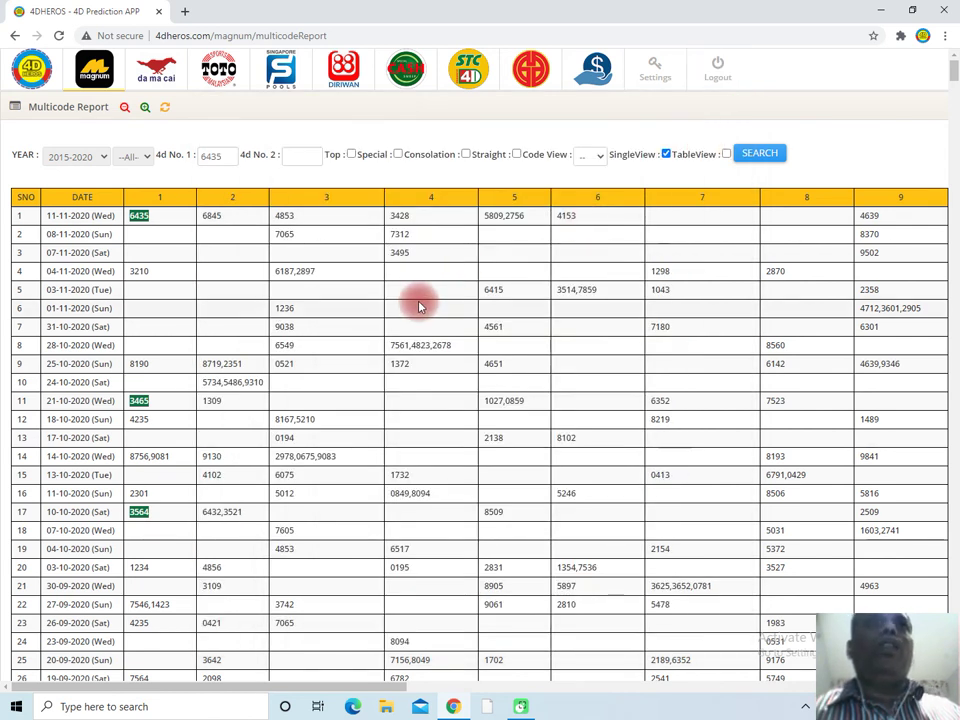
# Examine the column 1 rows lying between the highlighted matches from November back to September 2020.
pyautogui.scroll(-3, 422, 305)
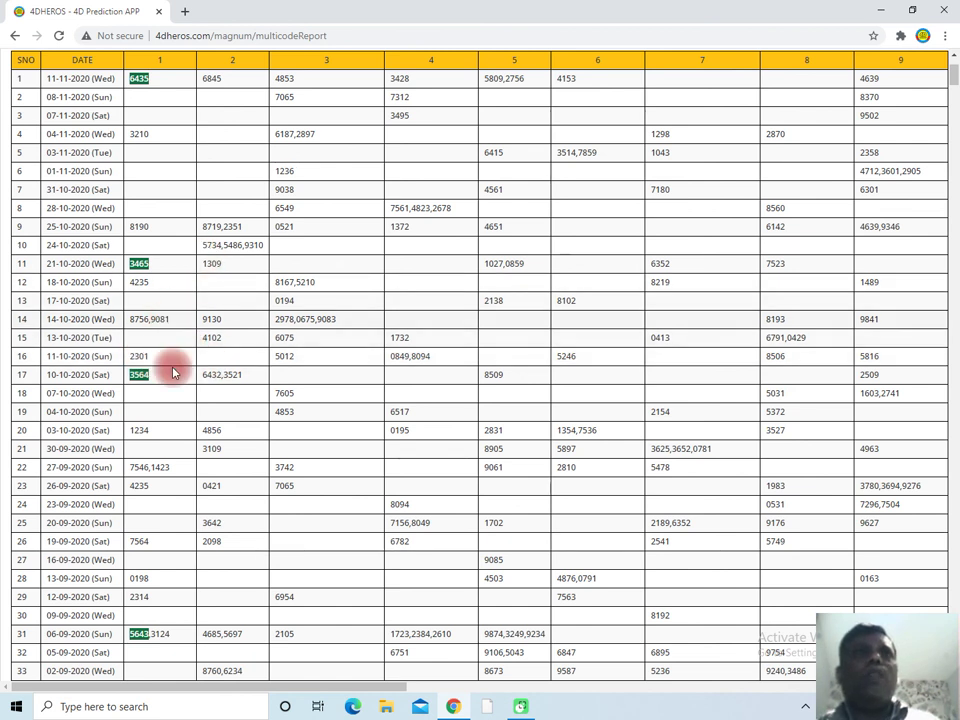
pyautogui.scroll(2, 182, 336)
pyautogui.scroll(-2, 183, 318)
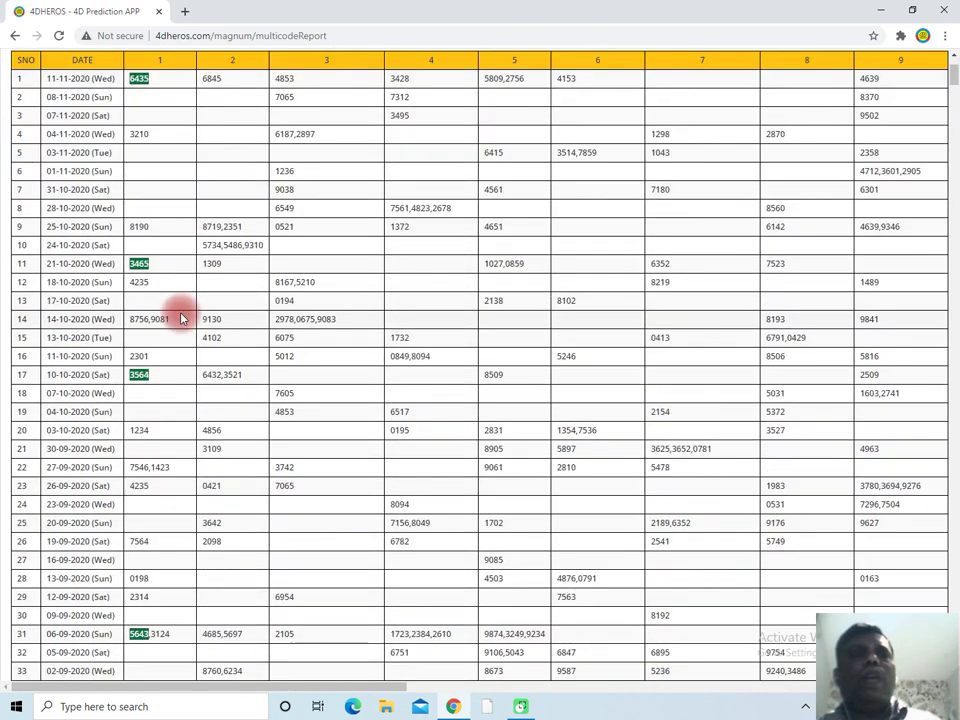
pyautogui.scroll(2, 230, 355)
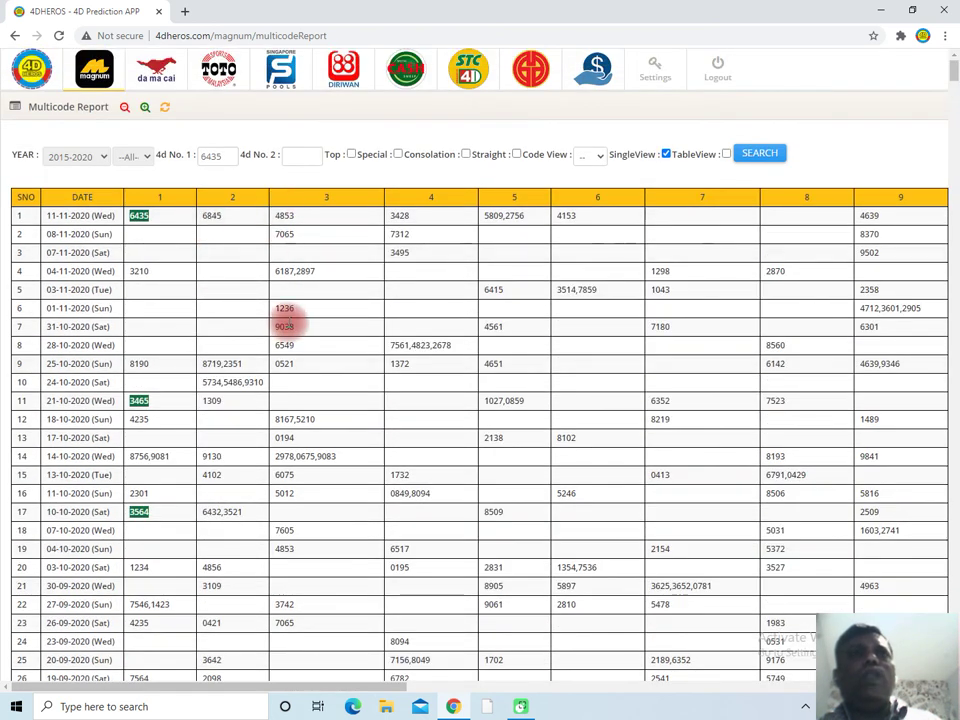